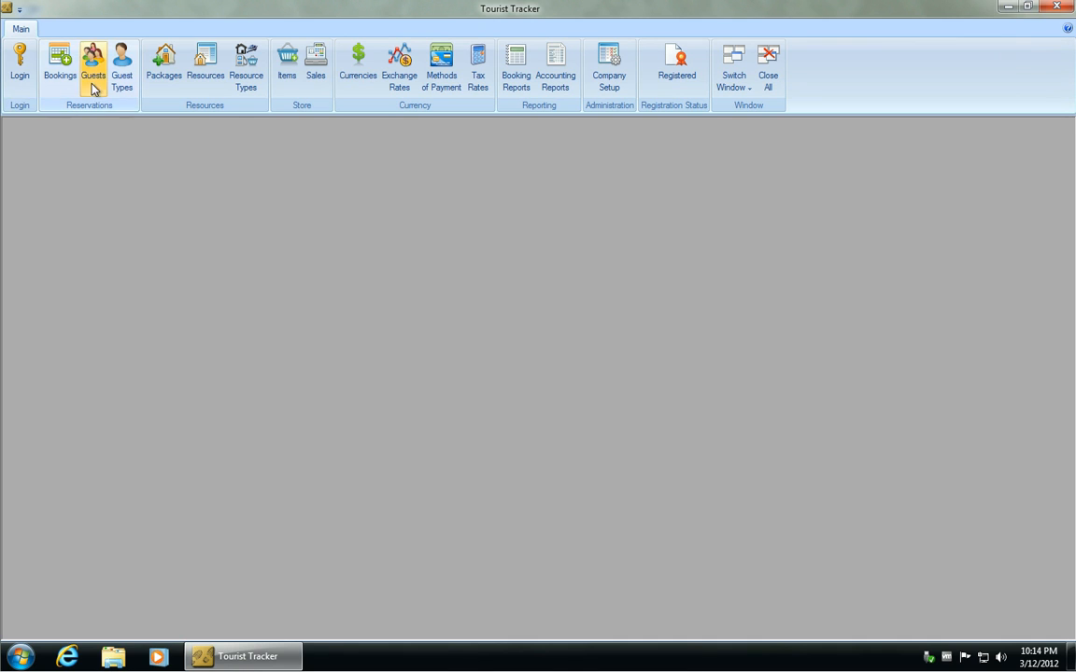
Open Packages, add a new package and enter the description Great Weekend Getaway.
{"action": "left_click", "coordinate": [155, 63]}
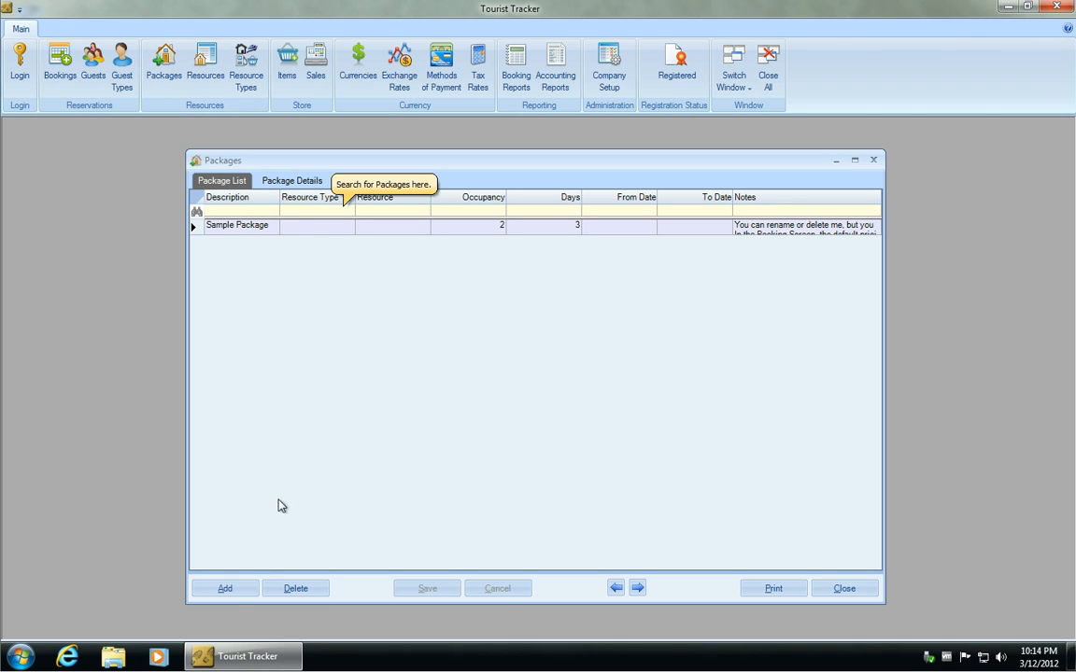
{"action": "left_click", "coordinate": [225, 588]}
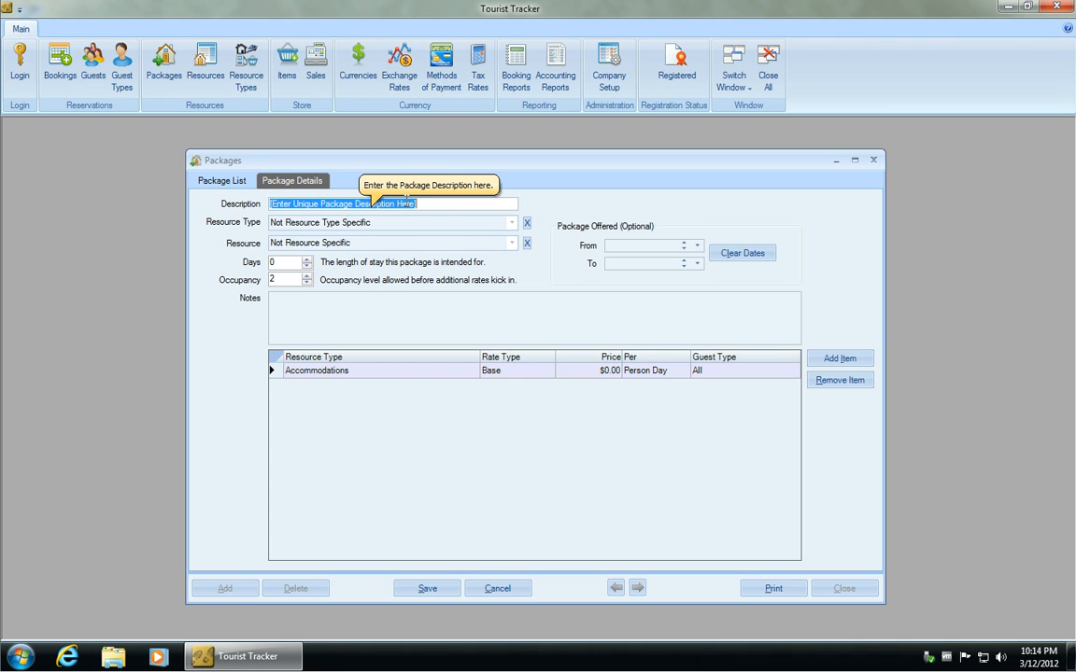
{"action": "type", "text": "G"}
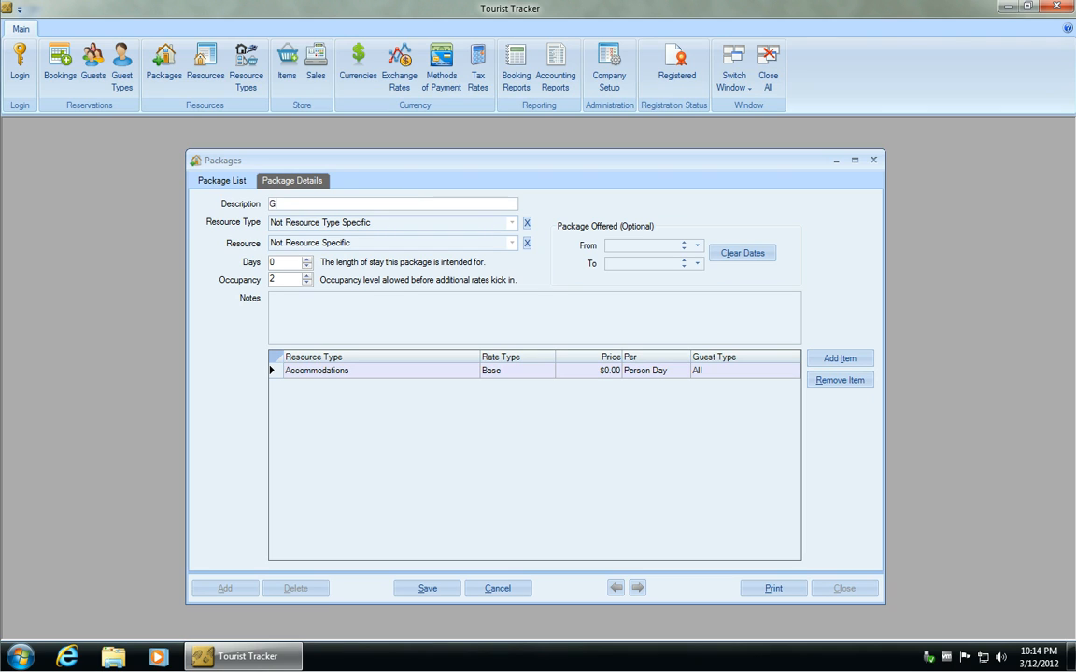
{"action": "type", "text": "reat Weekend Getaway"}
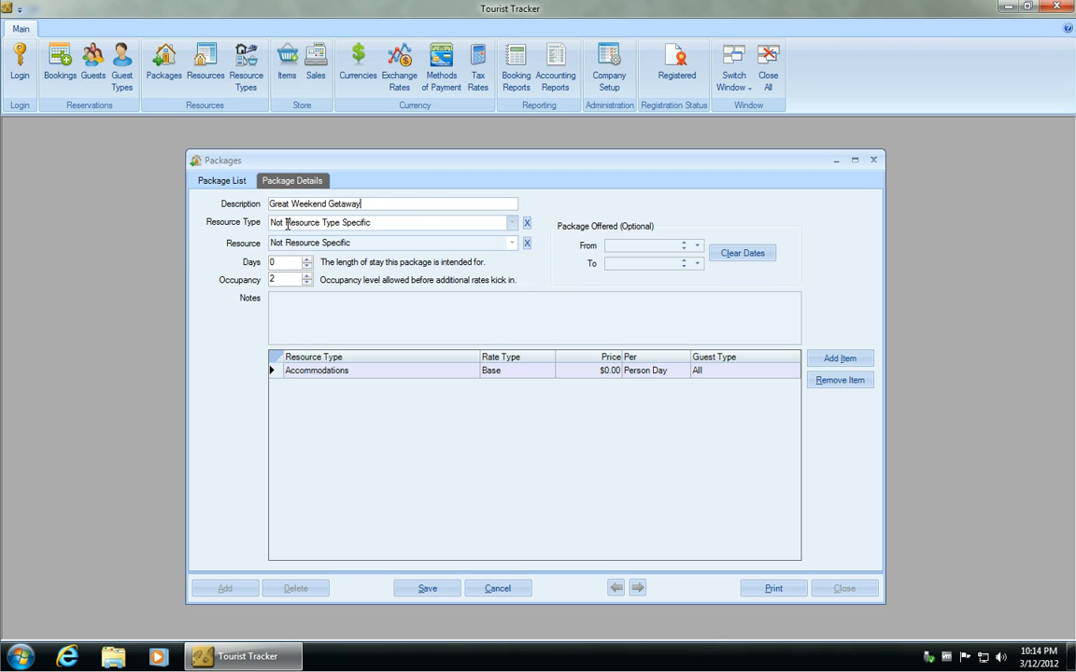
{"action": "left_click", "coordinate": [510, 222]}
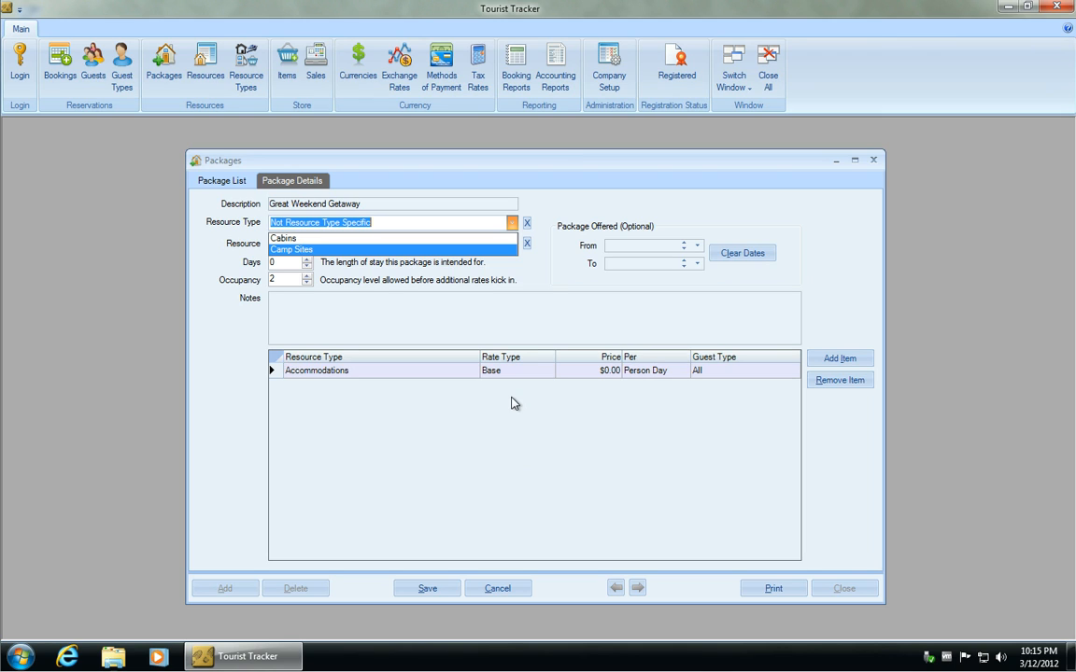
{"action": "left_click", "coordinate": [302, 240]}
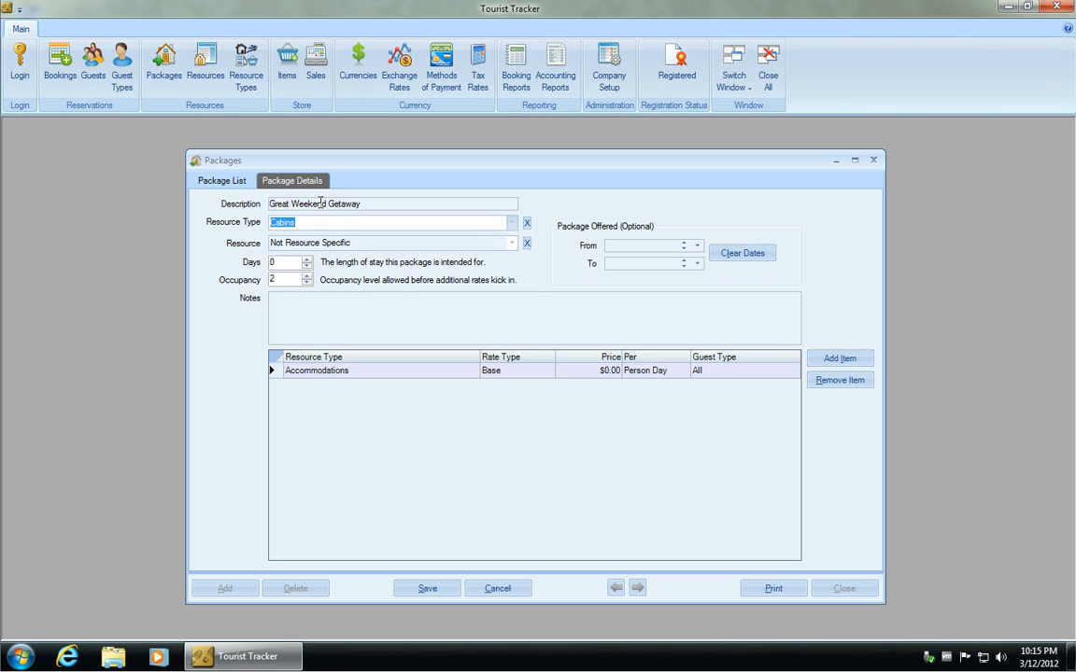
{"action": "left_click", "coordinate": [526, 224]}
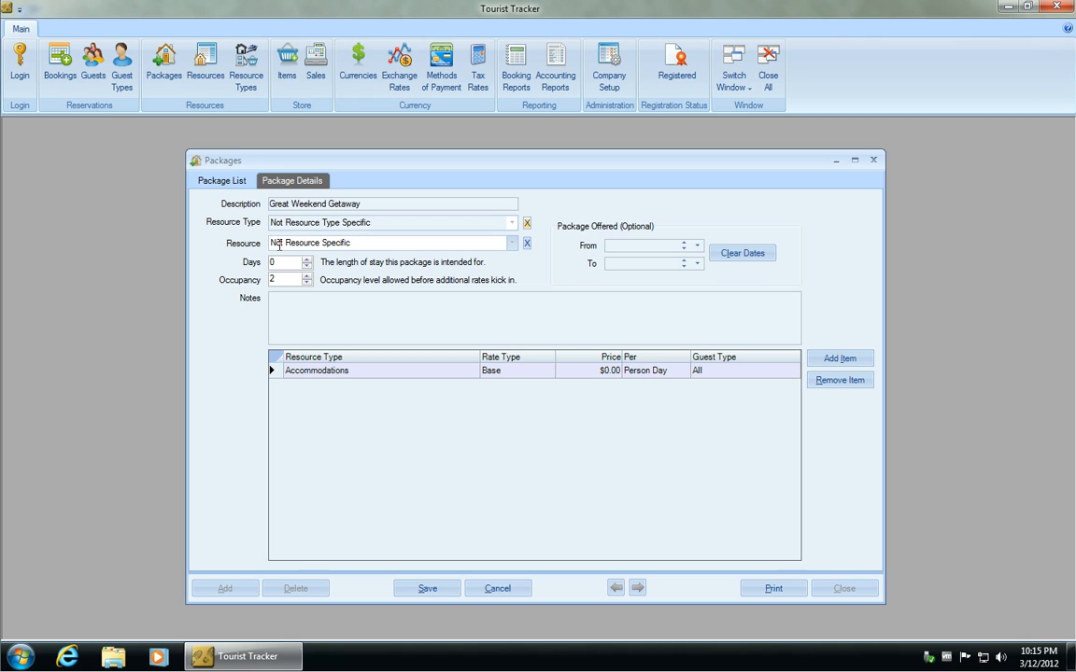
Set the package's resource type to Cabins and its resource to Cabin #1.
{"action": "left_click", "coordinate": [494, 224]}
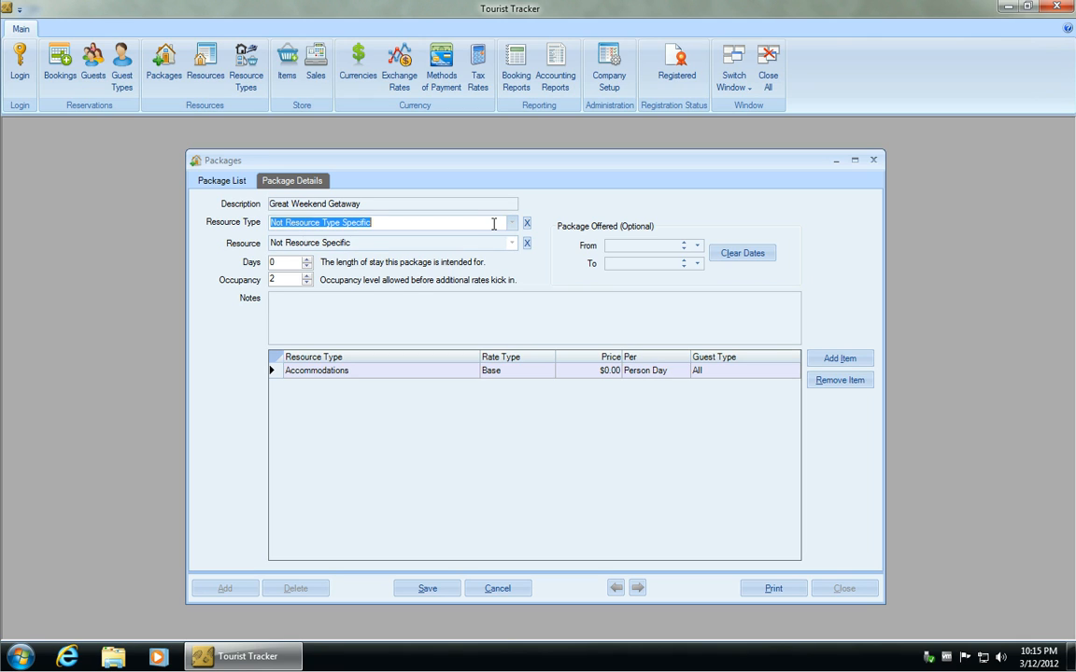
{"action": "type", "text": "Cabins"}
{"action": "key", "text": "Tab"}
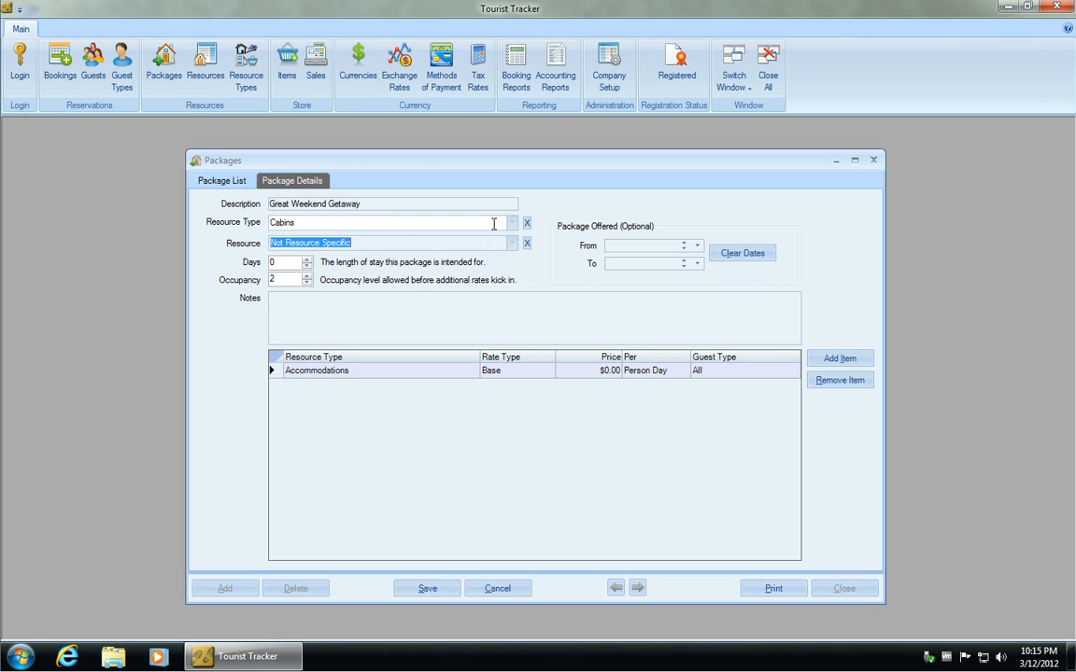
{"action": "type", "text": "C"}
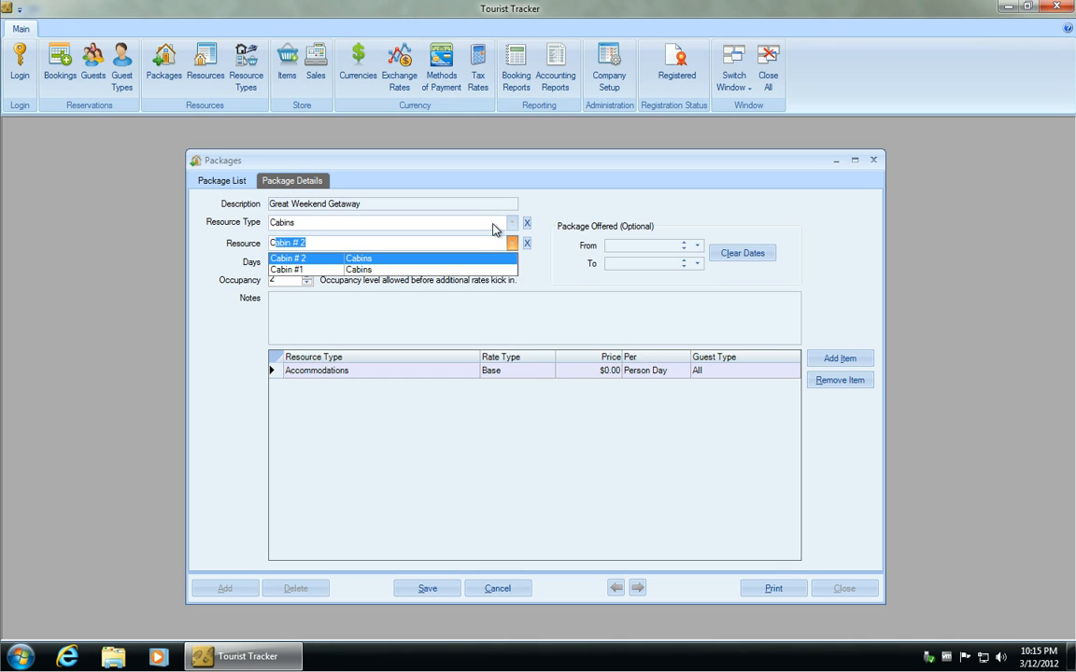
{"action": "left_click", "coordinate": [353, 269]}
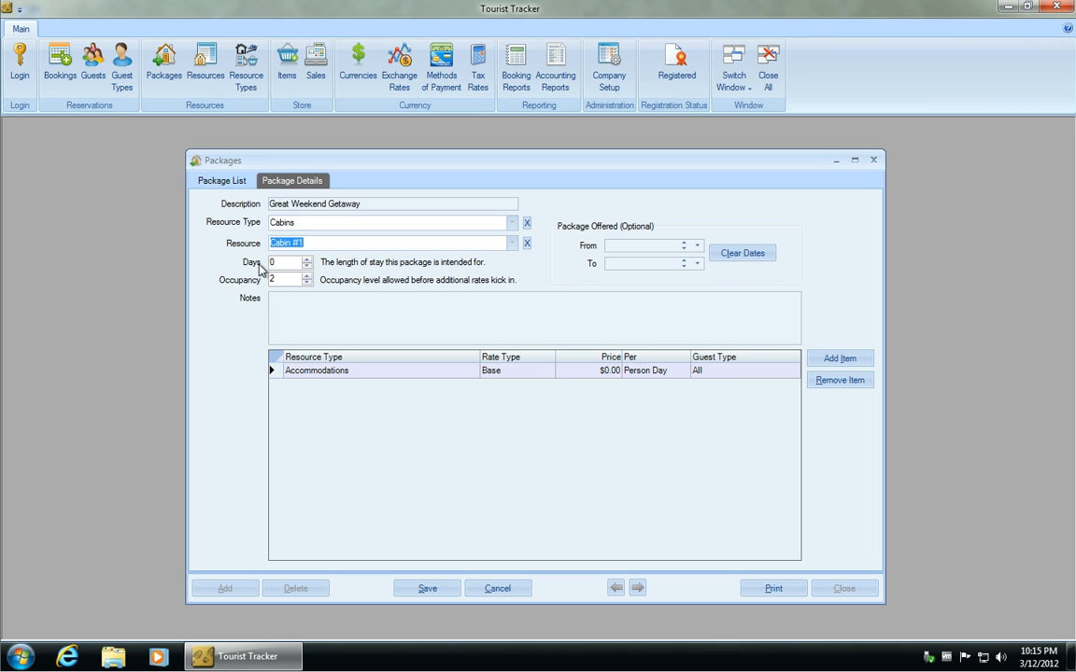
Set the package length to 3 days.
{"action": "left_click", "coordinate": [308, 260]}
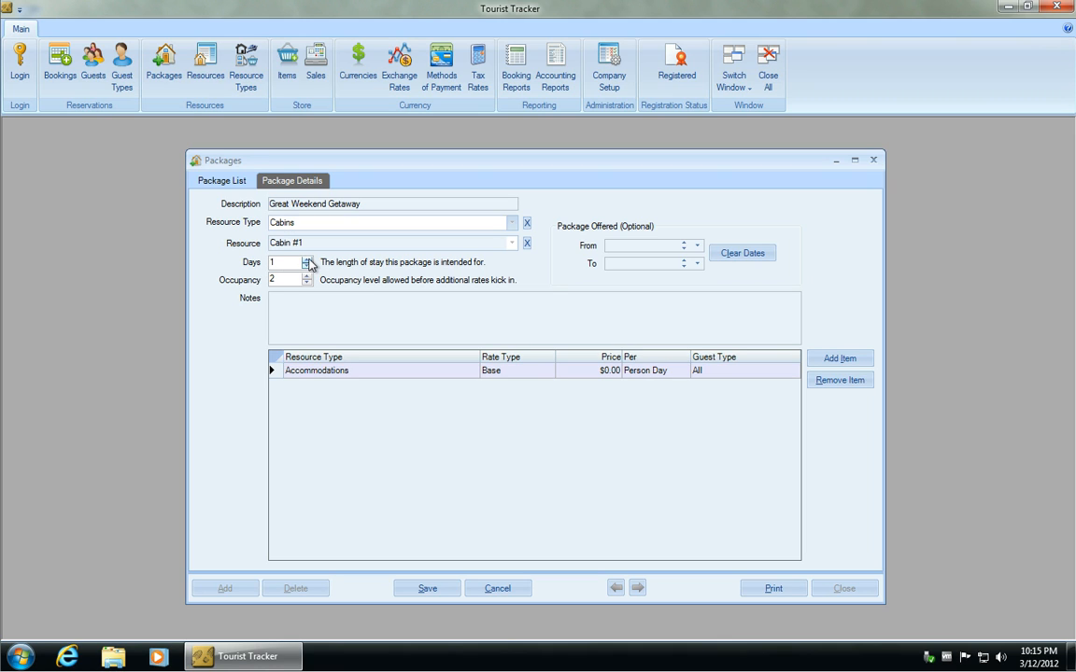
{"action": "left_click", "coordinate": [308, 260]}
{"action": "left_click", "coordinate": [308, 260]}
{"action": "left_click", "coordinate": [283, 265]}
{"action": "left_click", "coordinate": [276, 278]}
Set the base Accommodations rate price to $100.00.
{"action": "left_click", "coordinate": [574, 372]}
{"action": "type", "text": "100"}
Set the base rate's charging unit to Day.
{"action": "left_click", "coordinate": [660, 374]}
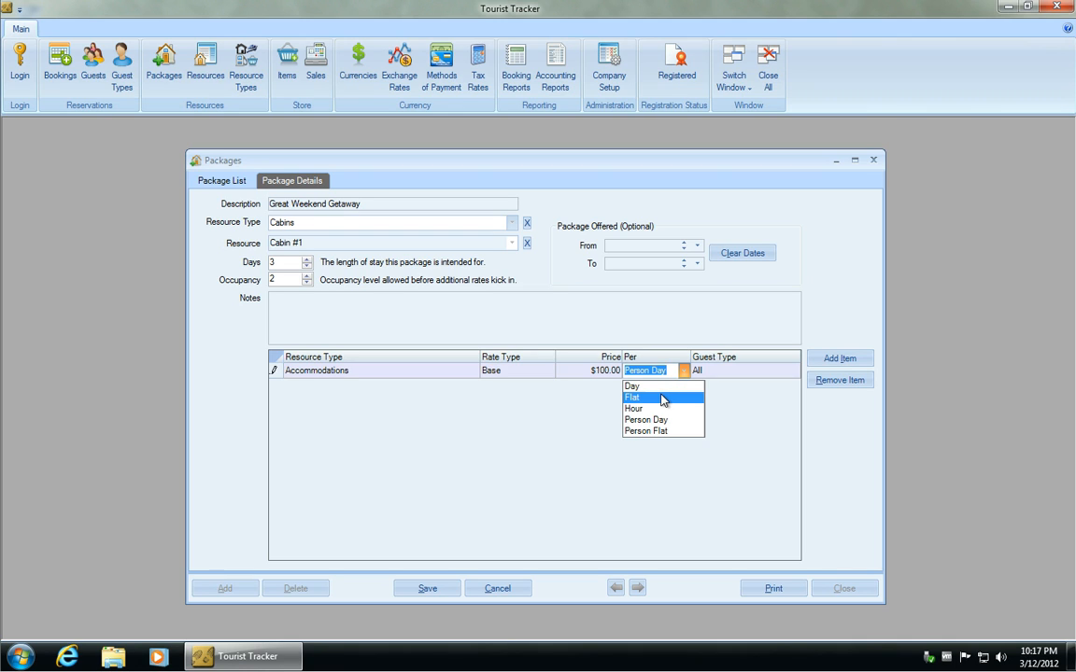
{"action": "left_click", "coordinate": [662, 398]}
{"action": "left_click", "coordinate": [683, 372]}
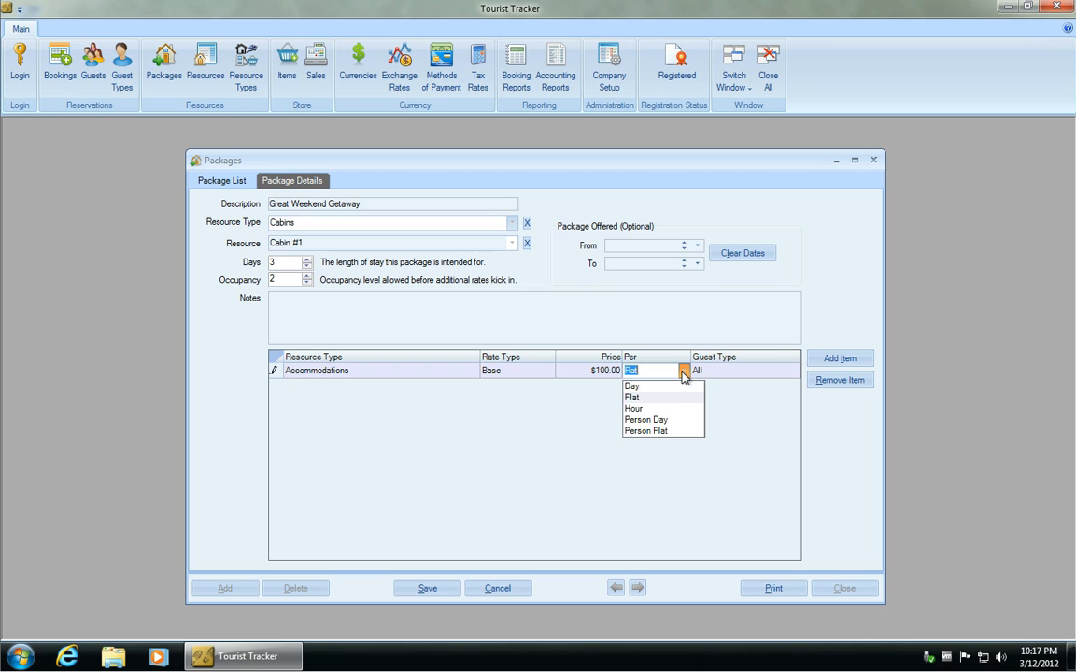
{"action": "left_click", "coordinate": [653, 421]}
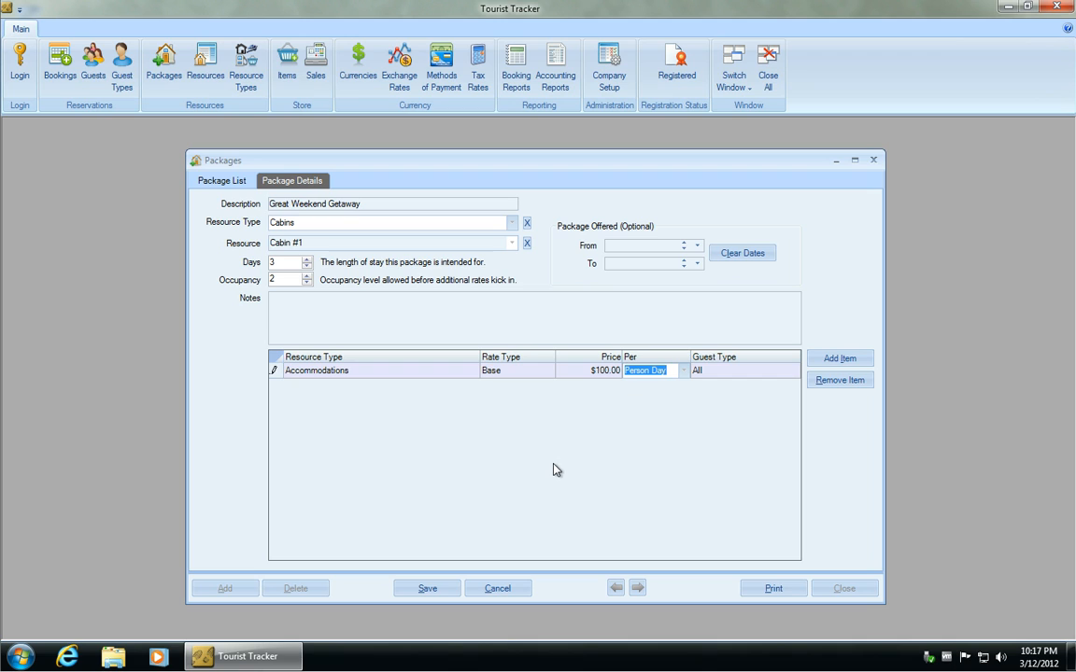
{"action": "left_click", "coordinate": [682, 371]}
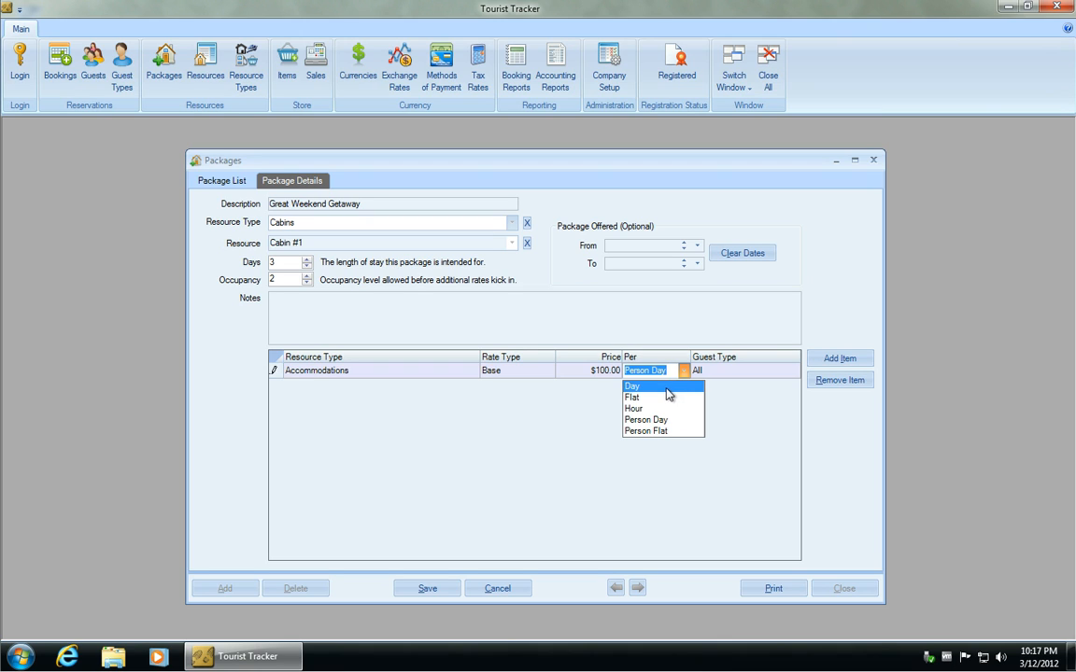
{"action": "left_click", "coordinate": [669, 392]}
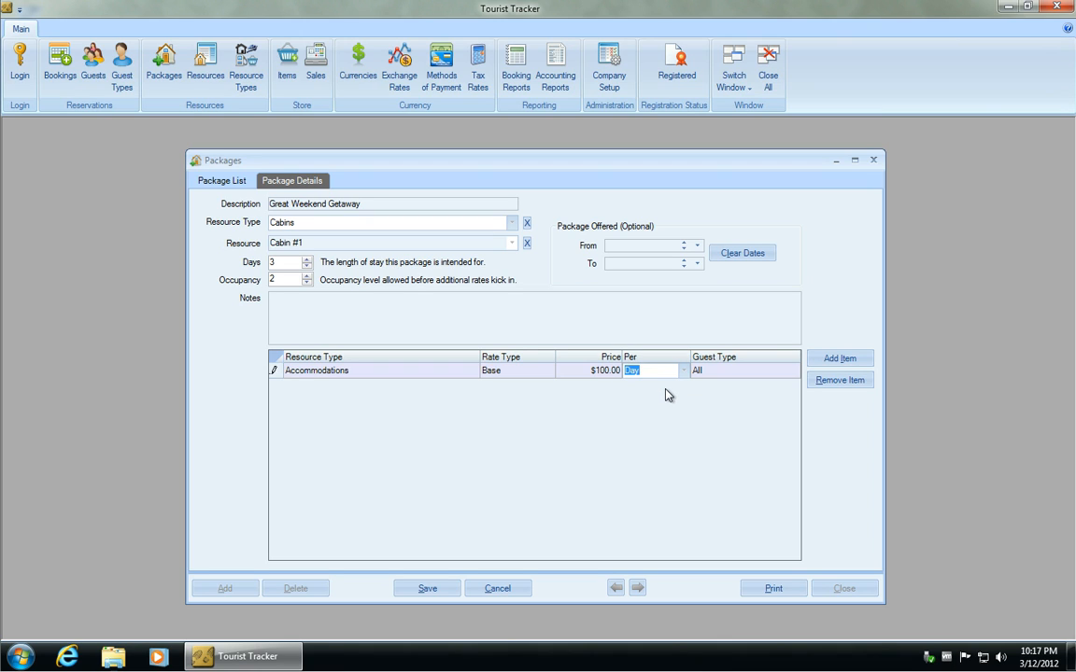
Add an Additional Accommodations rate of $20.00 per Day for Child guests.
{"action": "left_click", "coordinate": [839, 361]}
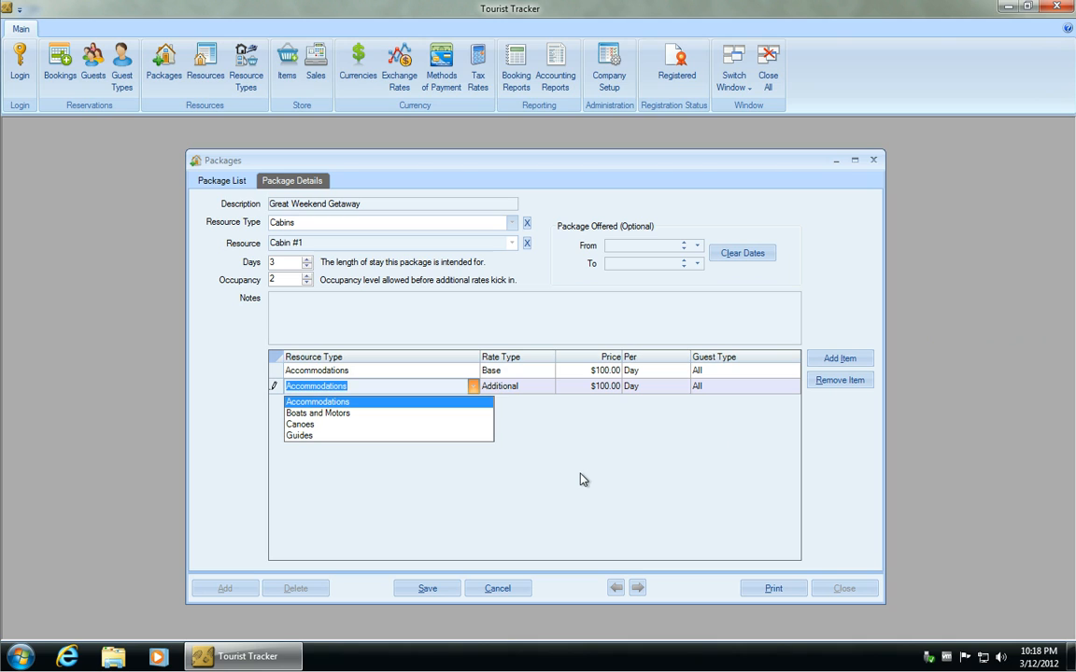
{"action": "left_click", "coordinate": [368, 404]}
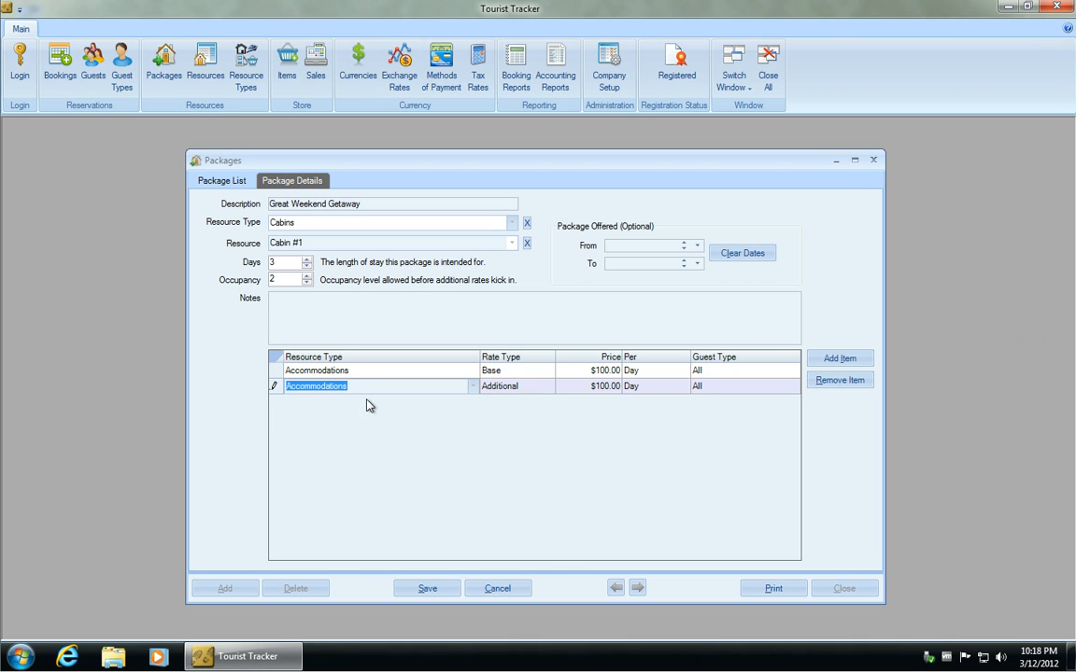
{"action": "left_click", "coordinate": [541, 389]}
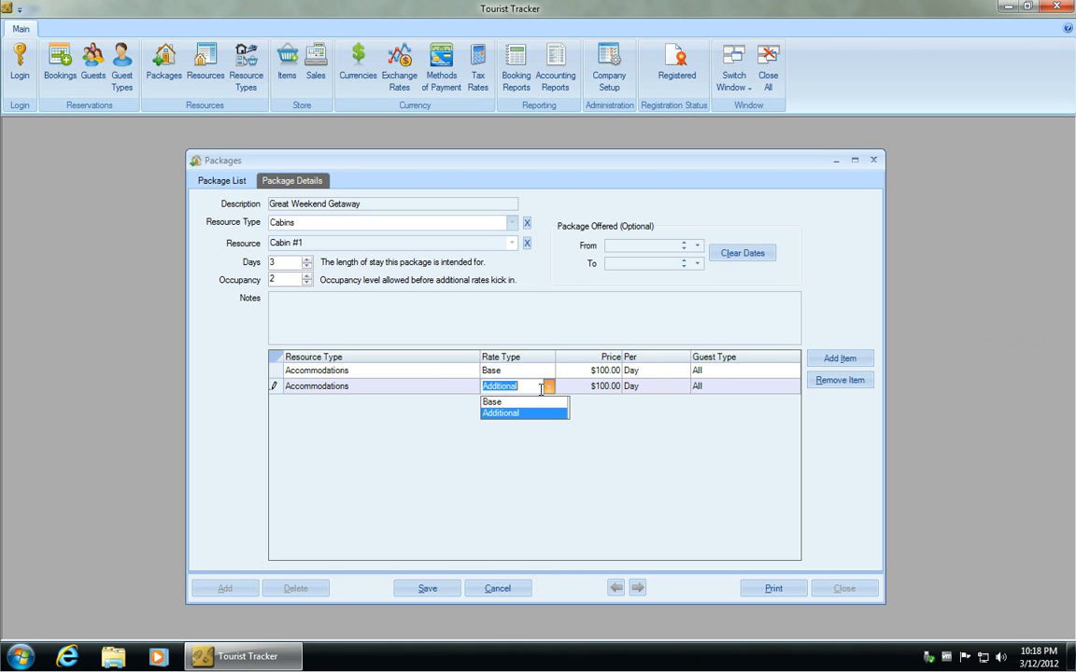
{"action": "left_click", "coordinate": [548, 415]}
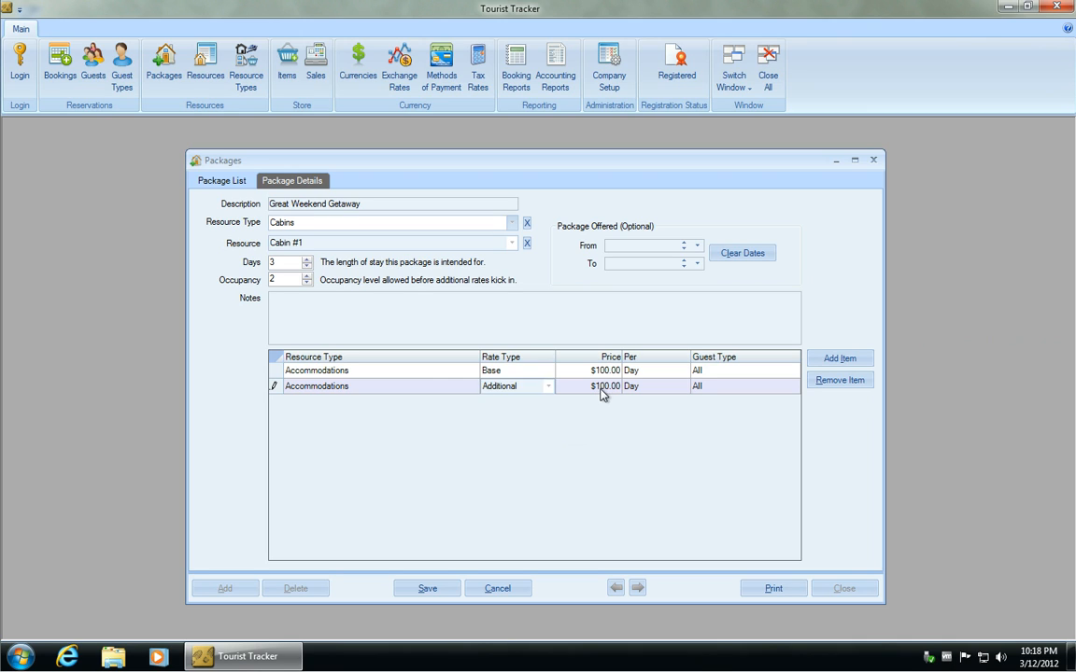
{"action": "left_click", "coordinate": [600, 389]}
{"action": "type", "text": "$20"}
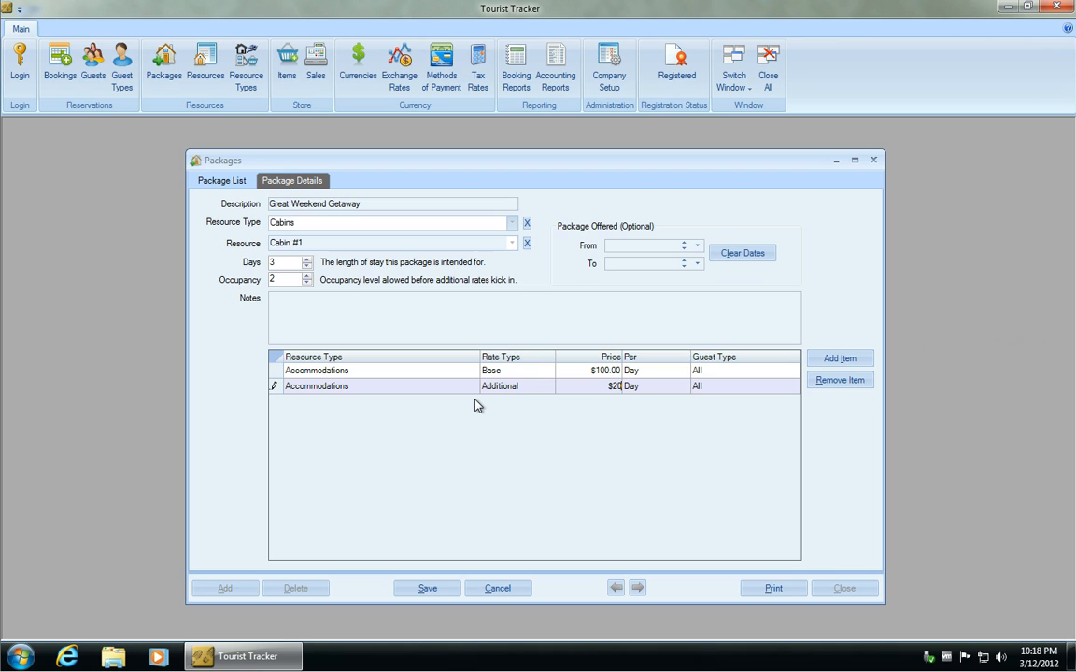
{"action": "left_click", "coordinate": [719, 390]}
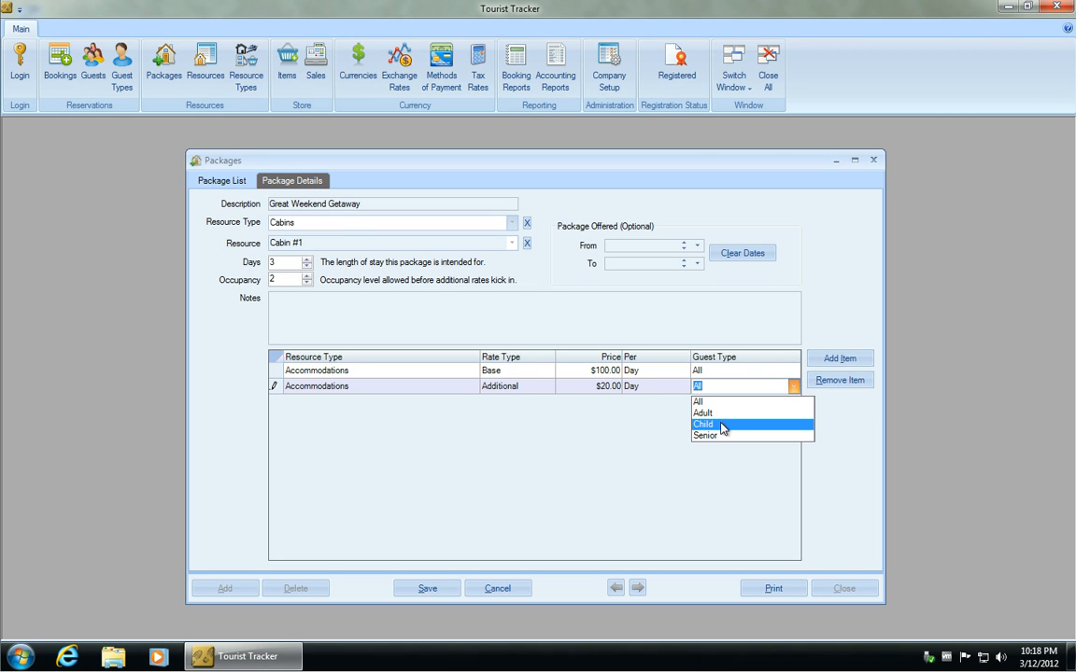
{"action": "left_click", "coordinate": [722, 424]}
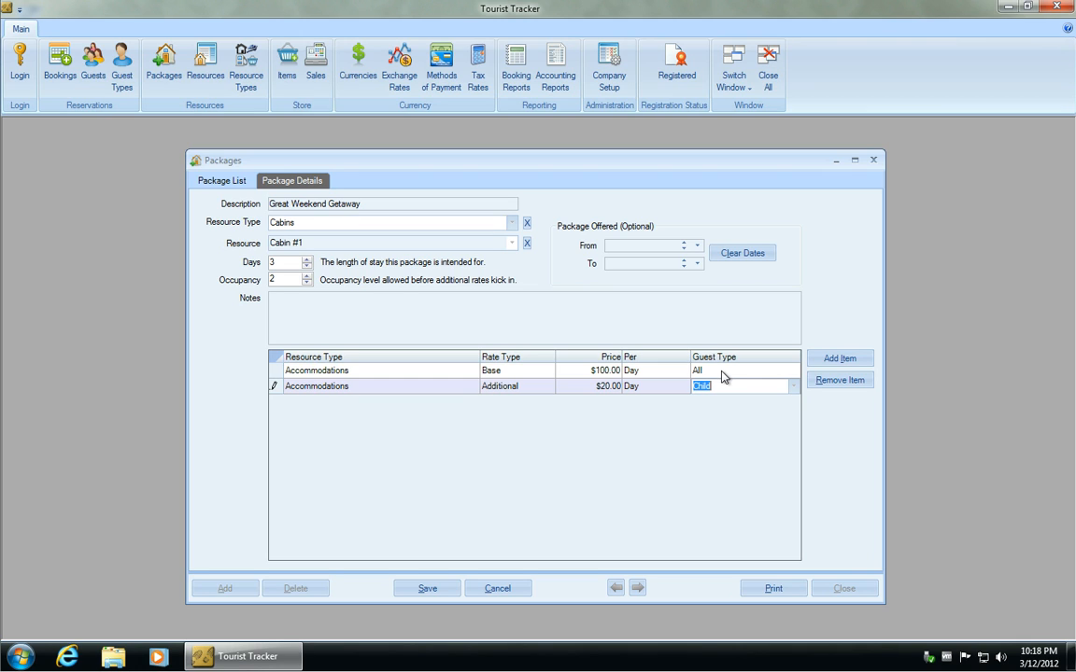
Add an Additional Accommodations rate of $30.00 per Day for Senior guests.
{"action": "left_click", "coordinate": [839, 362]}
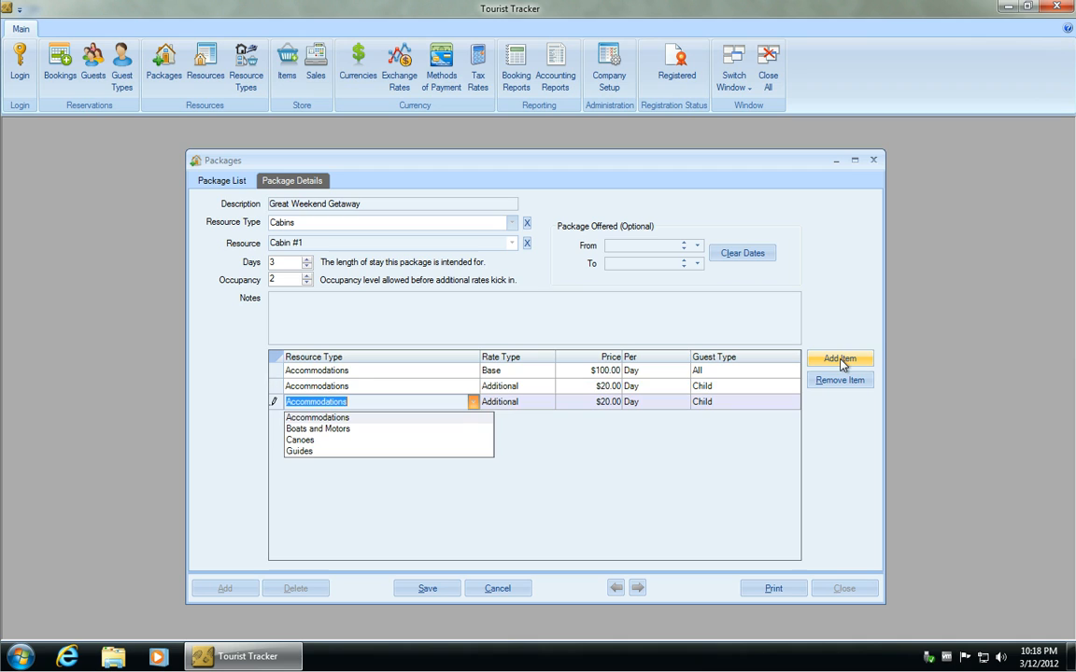
{"action": "left_click", "coordinate": [439, 419]}
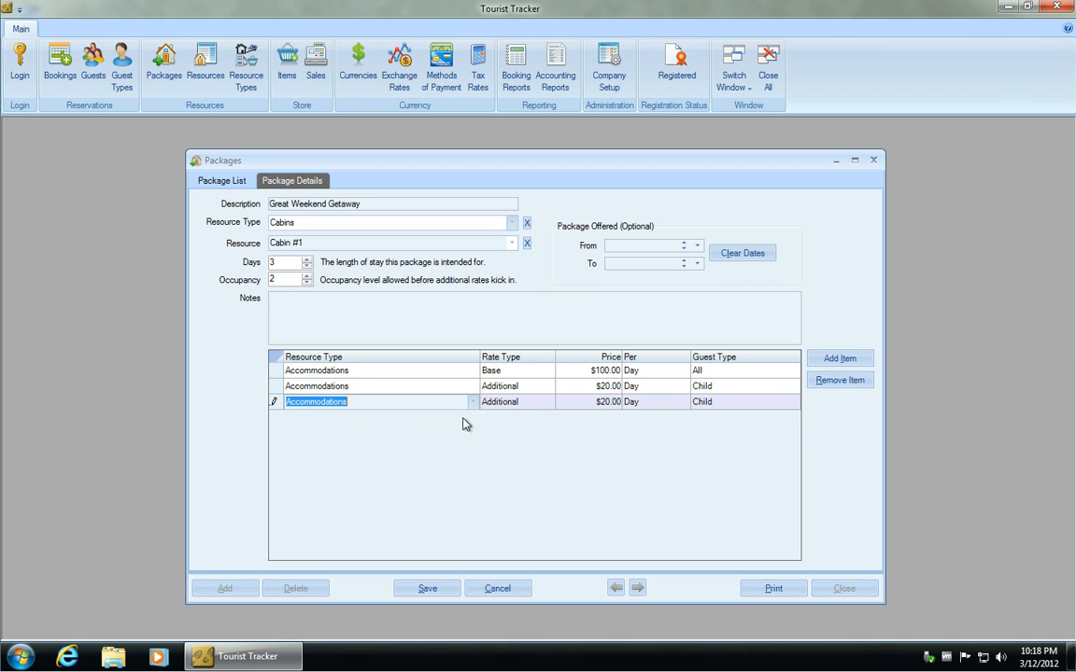
{"action": "left_click", "coordinate": [607, 401]}
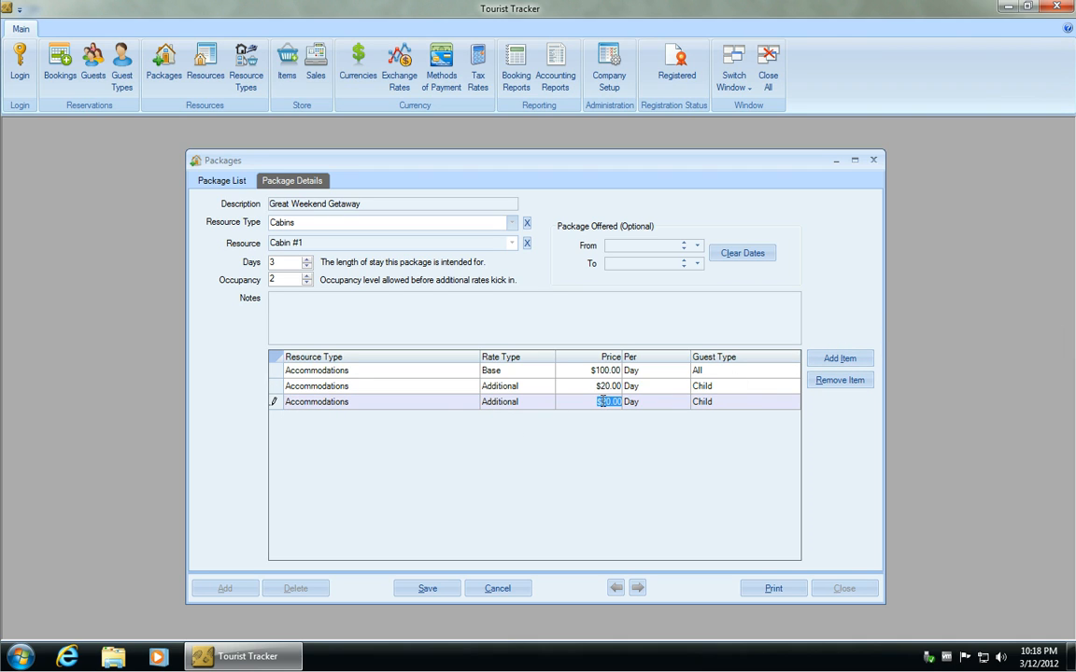
{"action": "type", "text": "$30"}
{"action": "left_click", "coordinate": [758, 403]}
{"action": "left_click", "coordinate": [759, 404]}
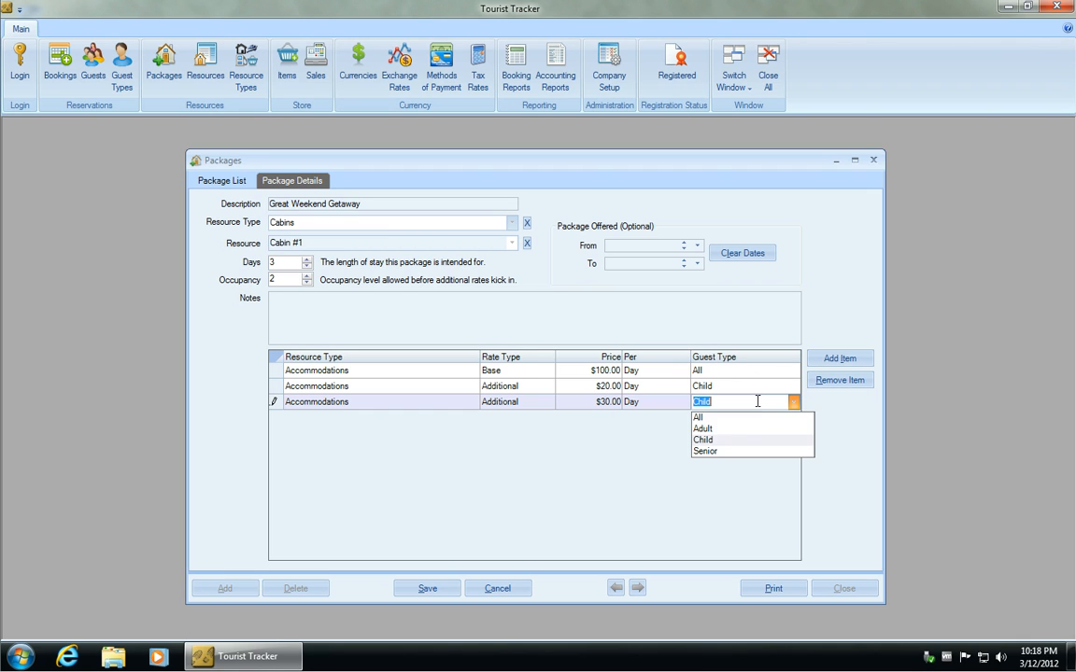
{"action": "left_click", "coordinate": [752, 451]}
Add an Additional Accommodations rate of $35.00 per Day for Adult guests.
{"action": "left_click", "coordinate": [836, 360]}
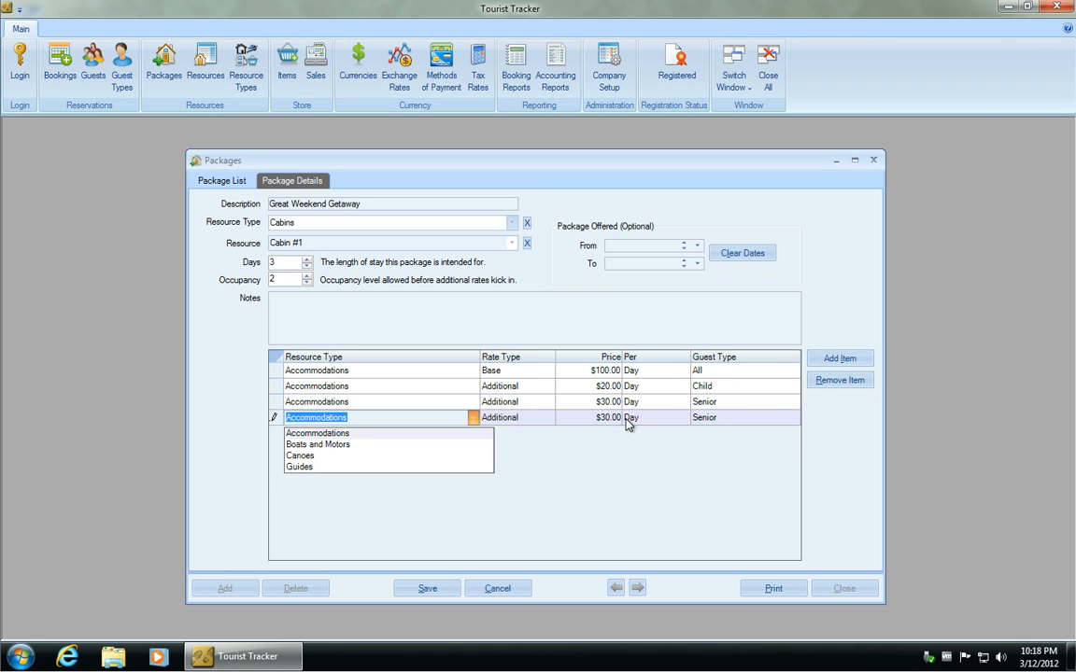
{"action": "left_click", "coordinate": [583, 420]}
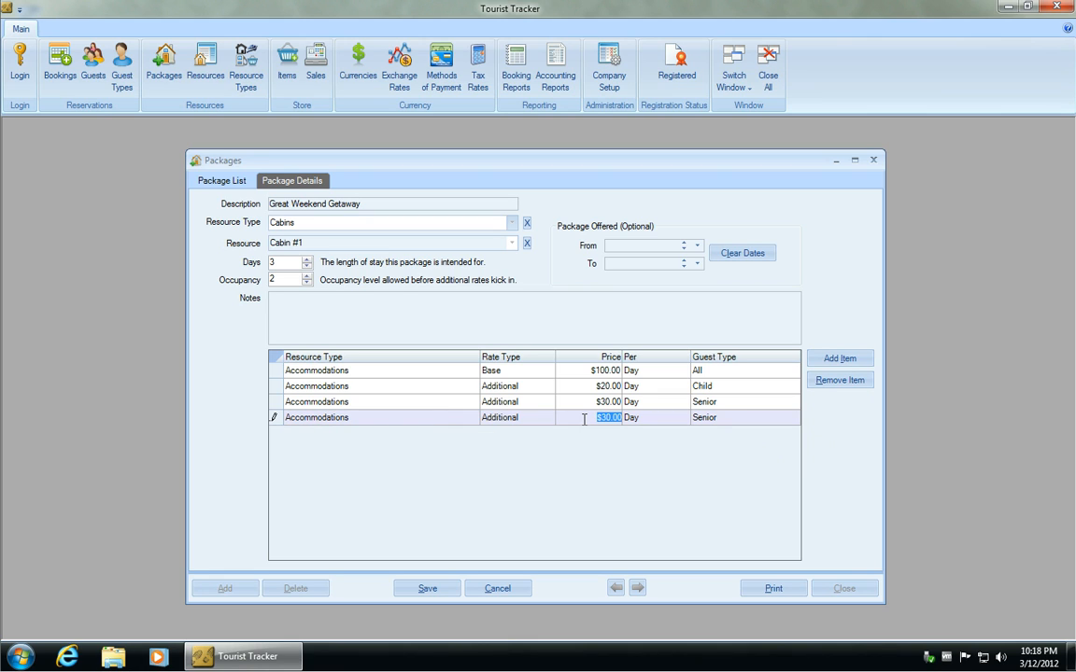
{"action": "type", "text": "$35"}
{"action": "left_click", "coordinate": [708, 422]}
{"action": "left_click", "coordinate": [712, 442]}
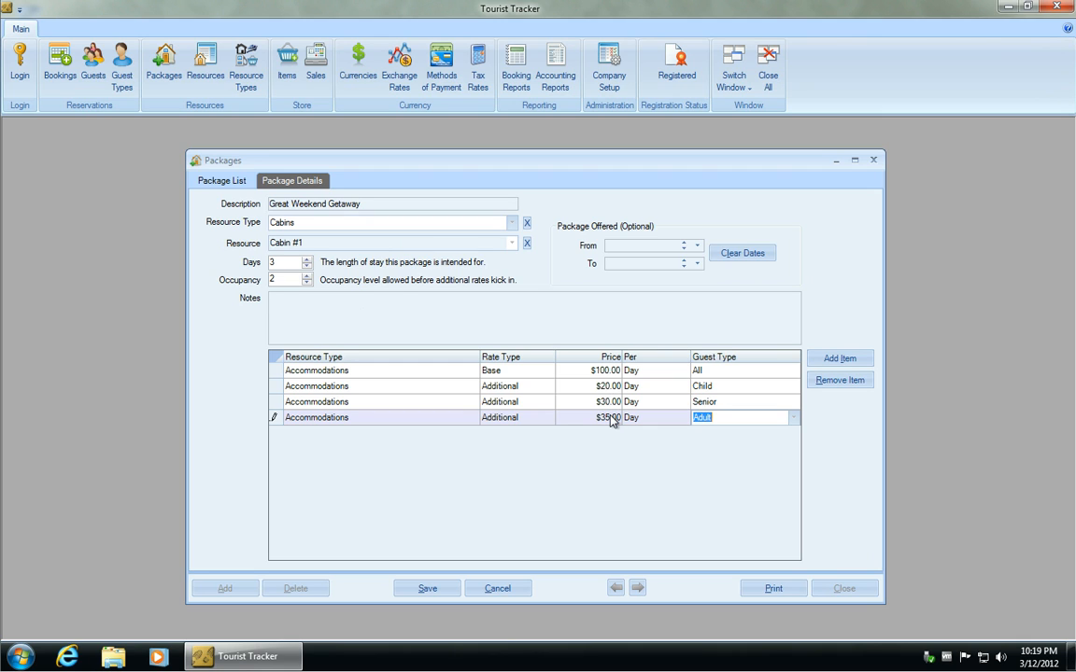
Add an Additional Canoes rate of $15.00 per Hour for All guest types.
{"action": "left_click", "coordinate": [839, 362]}
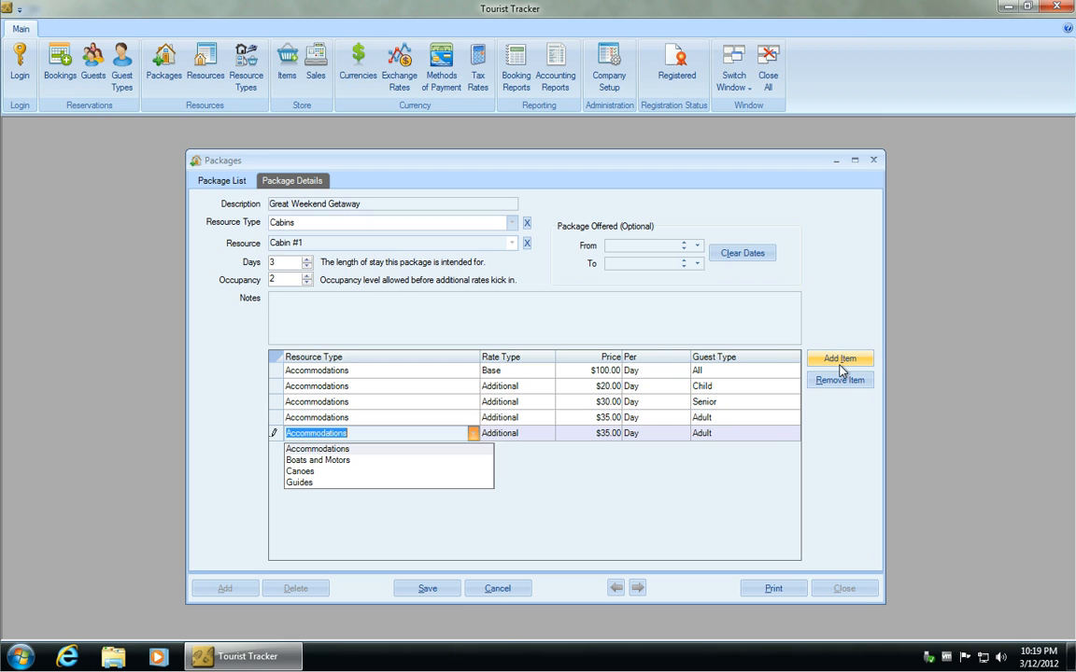
{"action": "left_click", "coordinate": [373, 474]}
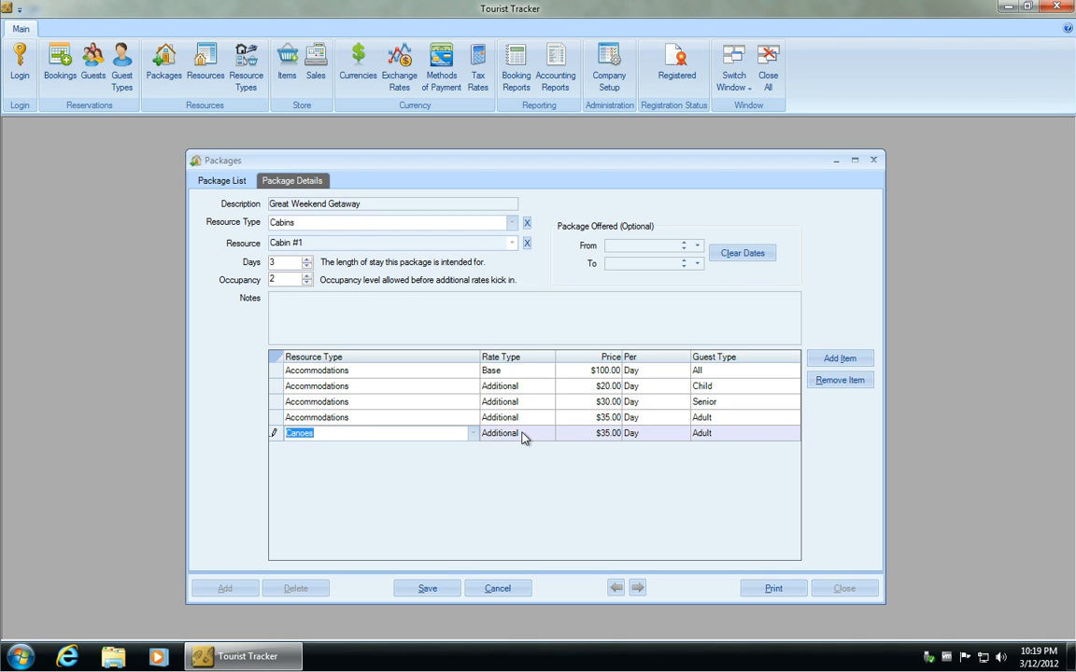
{"action": "left_click", "coordinate": [608, 434]}
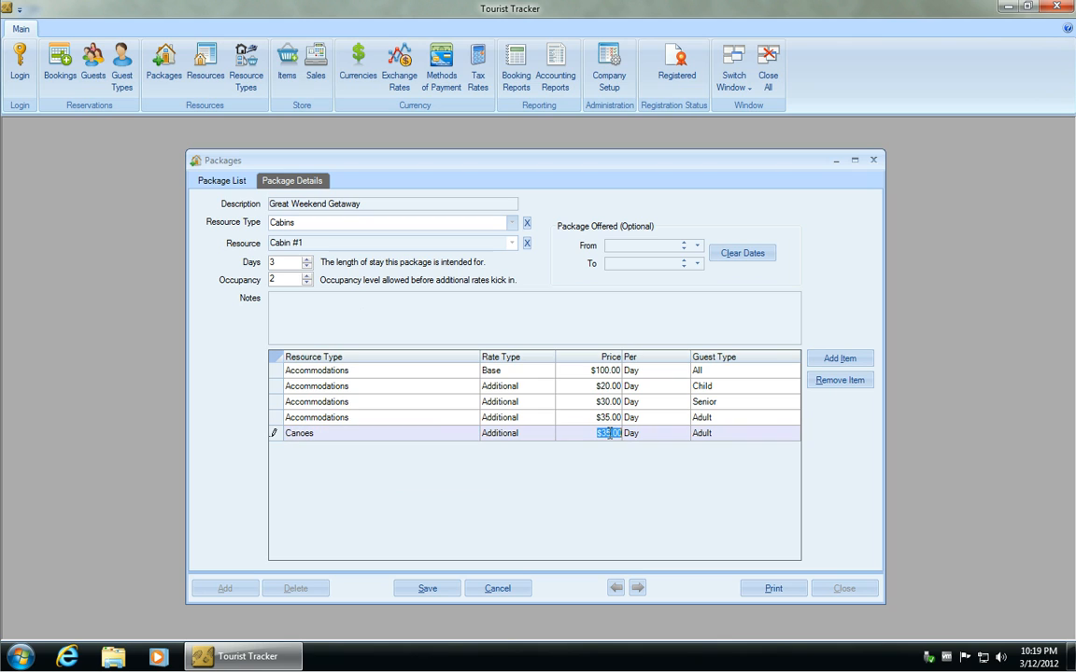
{"action": "type", "text": "$15"}
{"action": "left_click", "coordinate": [690, 435]}
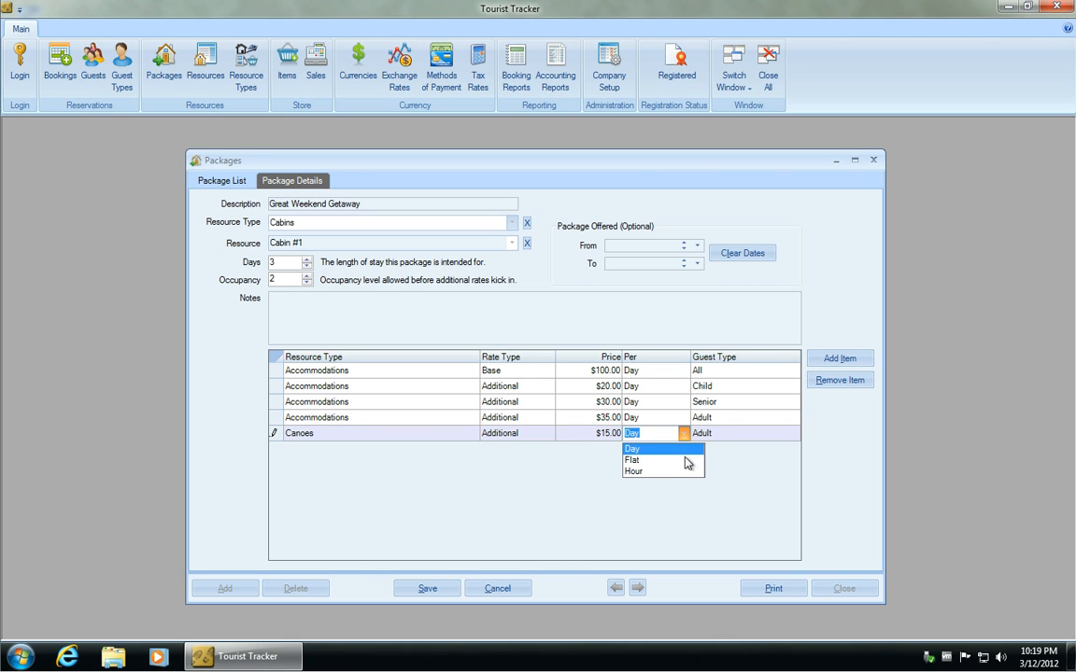
{"action": "left_click", "coordinate": [685, 472]}
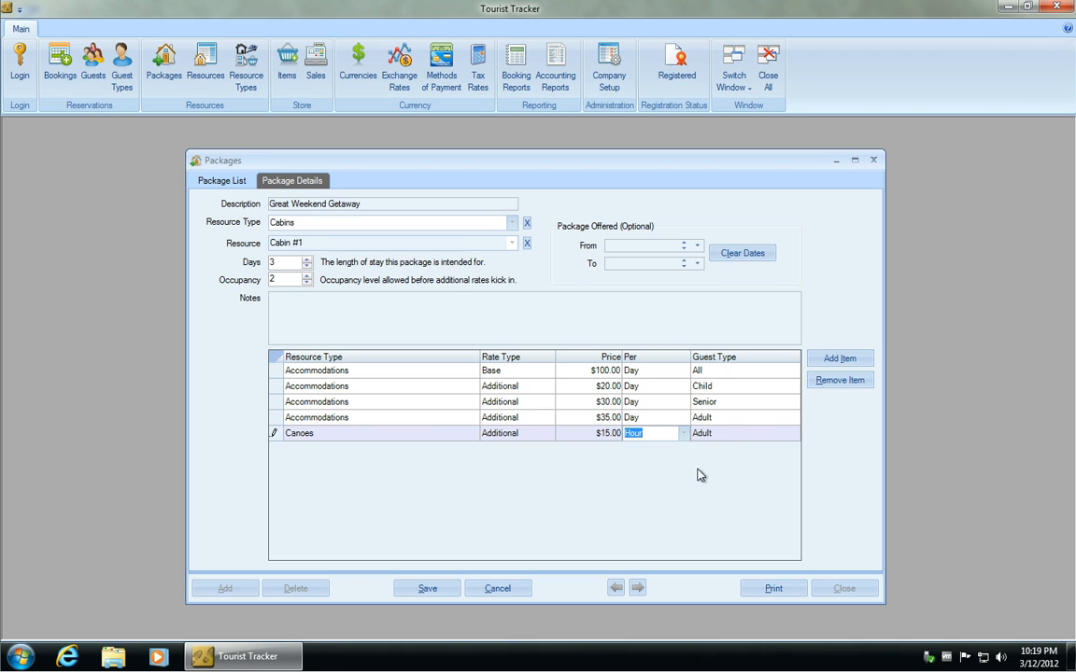
{"action": "left_click", "coordinate": [730, 434]}
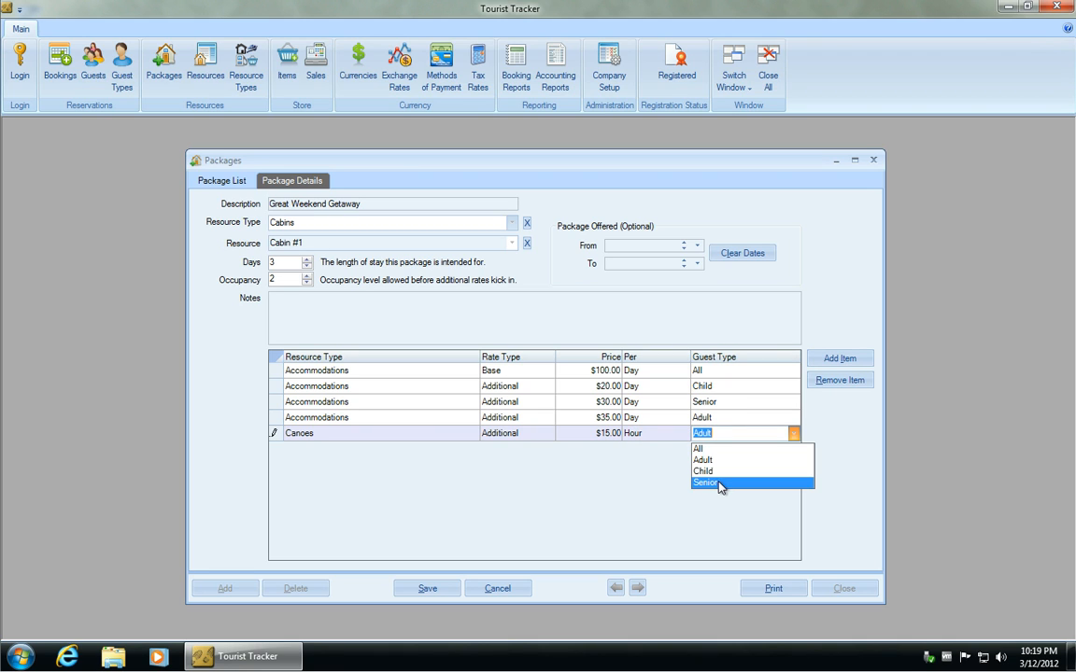
{"action": "left_click", "coordinate": [720, 452]}
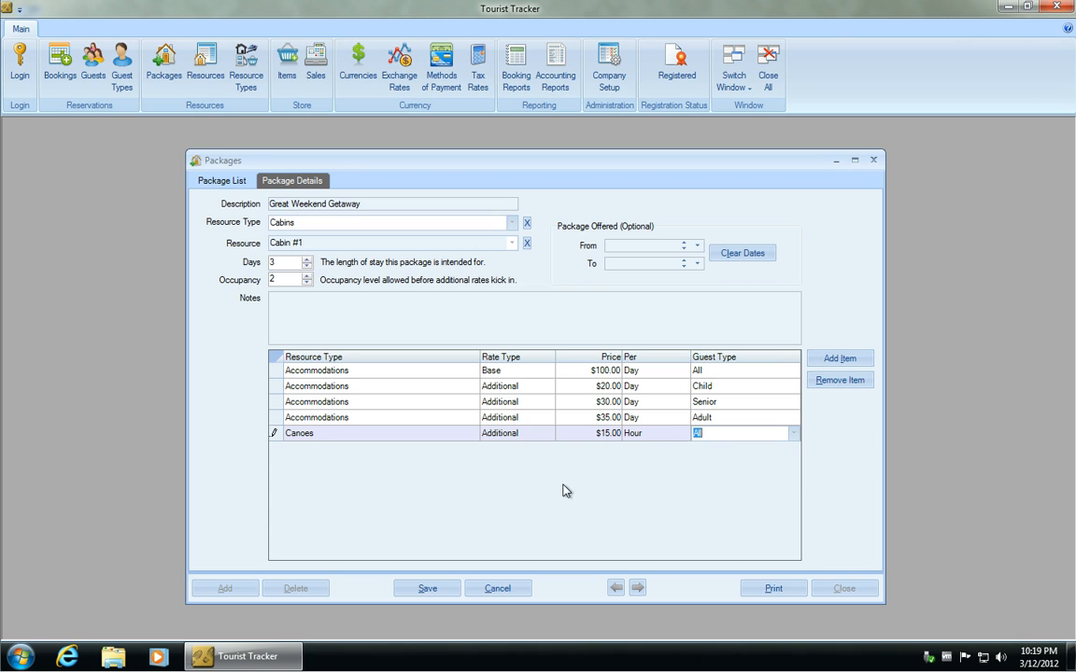
Add an Additional Boats and Motors rate of $50.00 per Day for All guests, then save the package.
{"action": "left_click", "coordinate": [834, 361]}
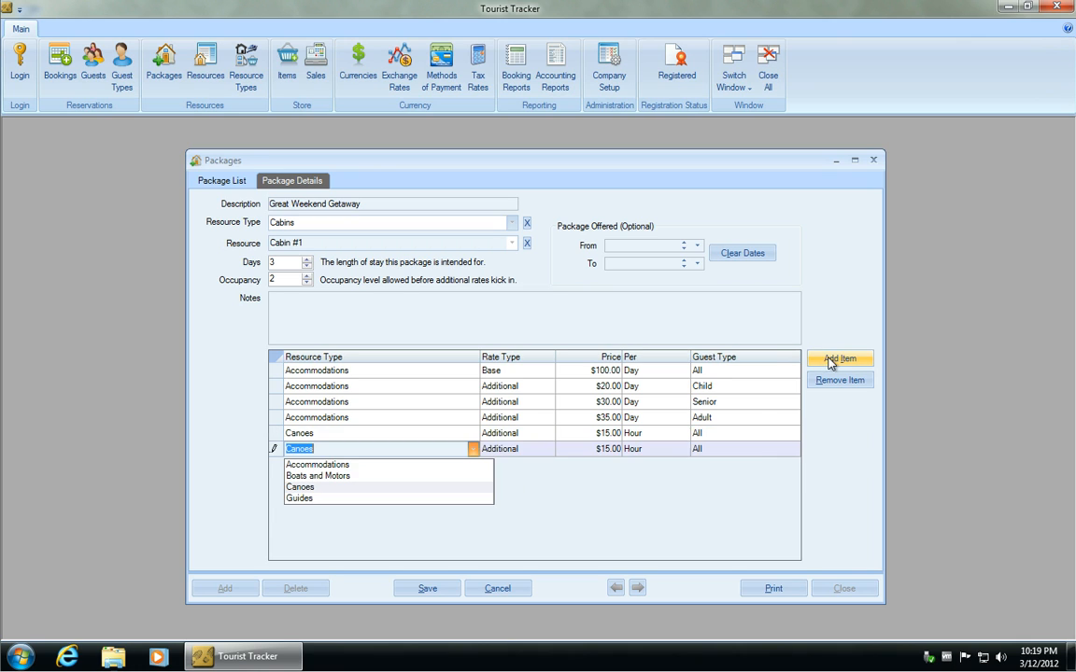
{"action": "left_click", "coordinate": [360, 477]}
{"action": "left_click", "coordinate": [596, 449]}
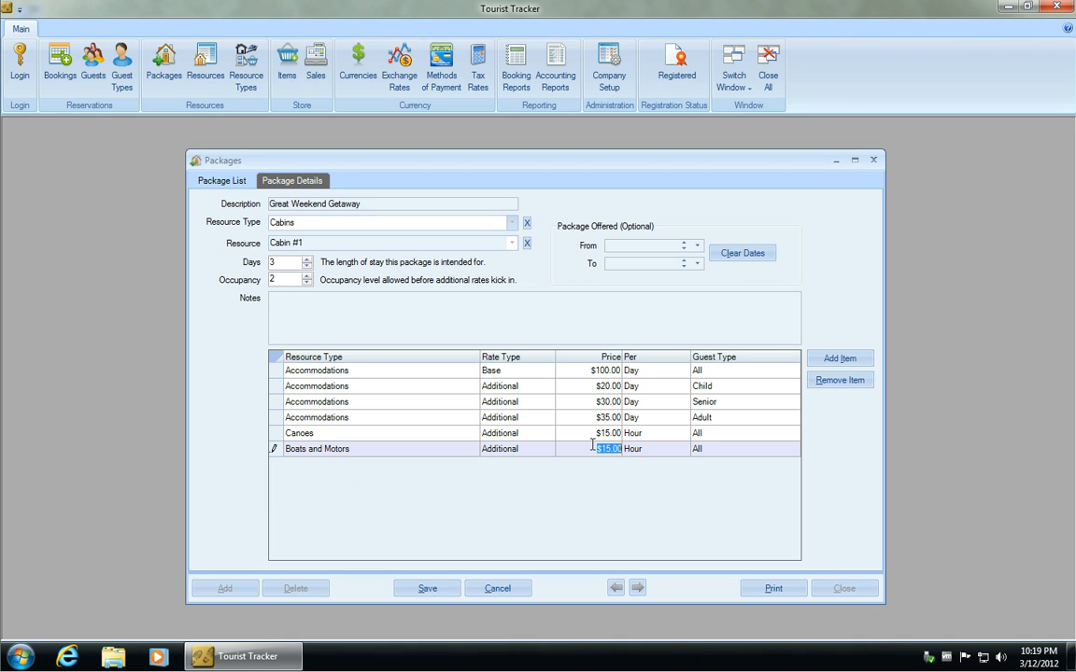
{"action": "type", "text": "50"}
{"action": "left_click", "coordinate": [635, 450]}
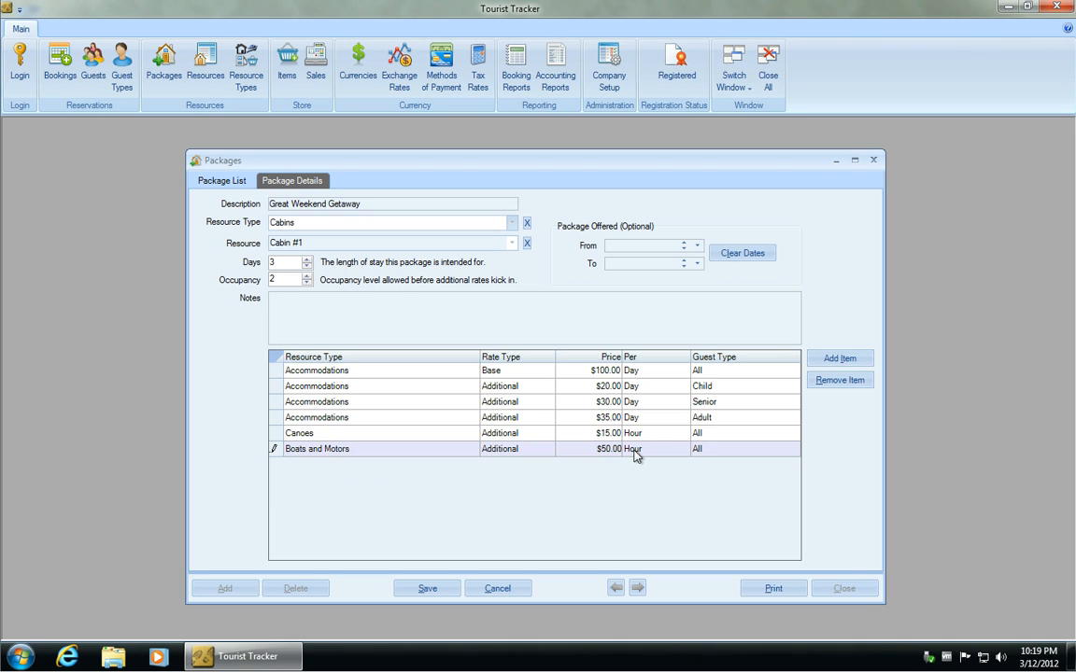
{"action": "left_click", "coordinate": [636, 468]}
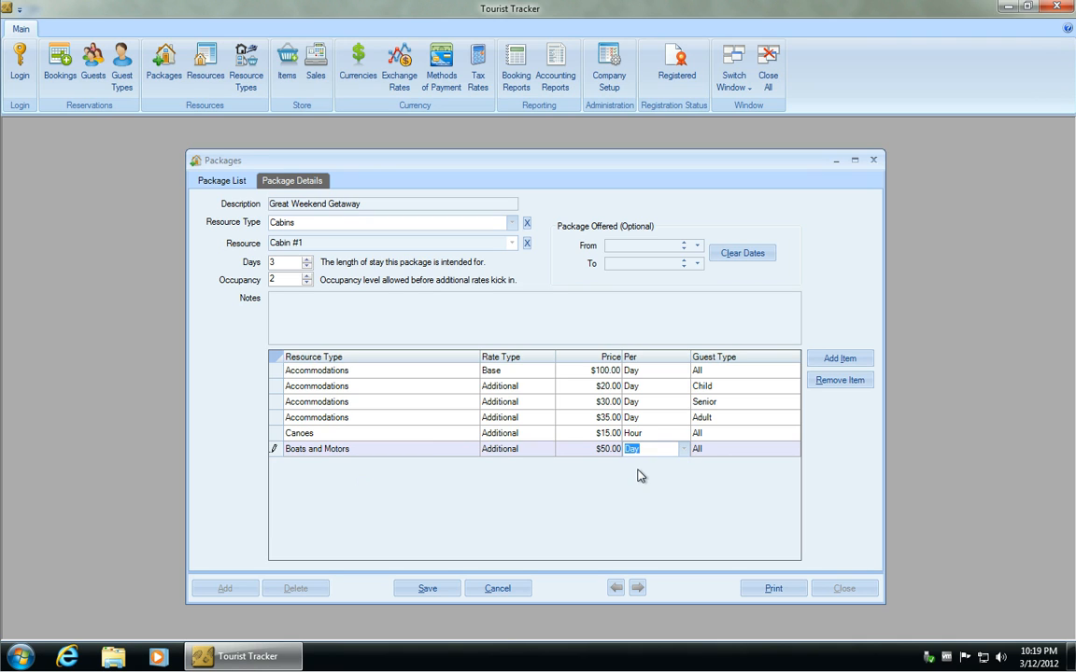
{"action": "left_click", "coordinate": [428, 589]}
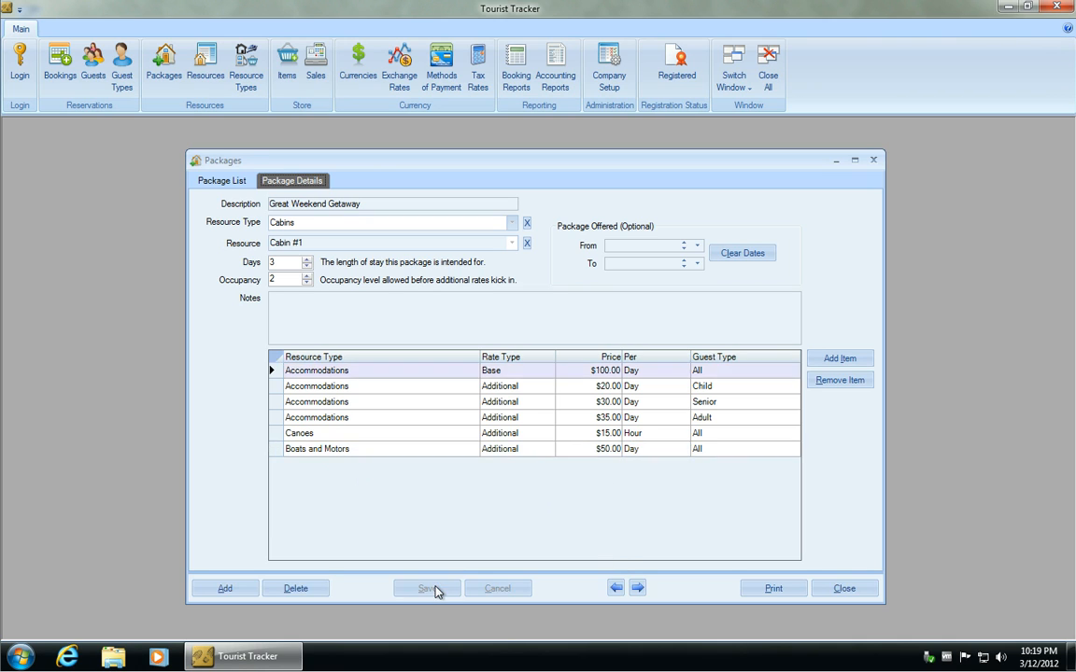